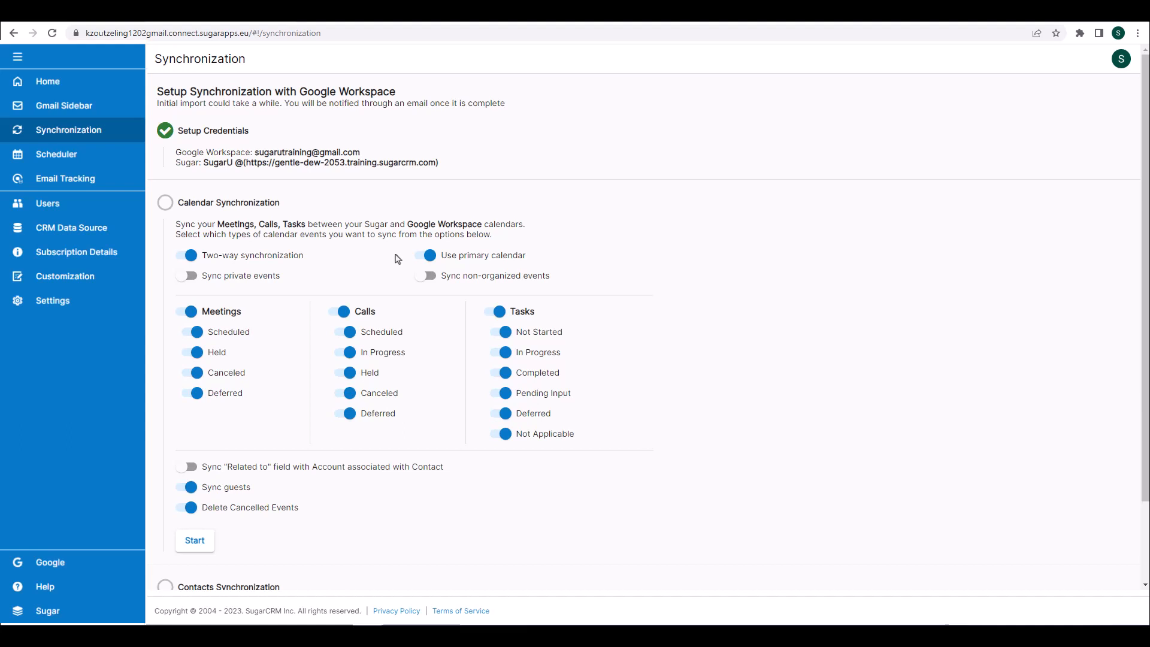
Enable syncing of private events and start calendar synchronization with Google Workspace
{"action": "left_click", "coordinate": [191, 277]}
{"action": "scroll", "coordinate": [641, 361], "scroll_direction": "down", "scroll_amount": 1}
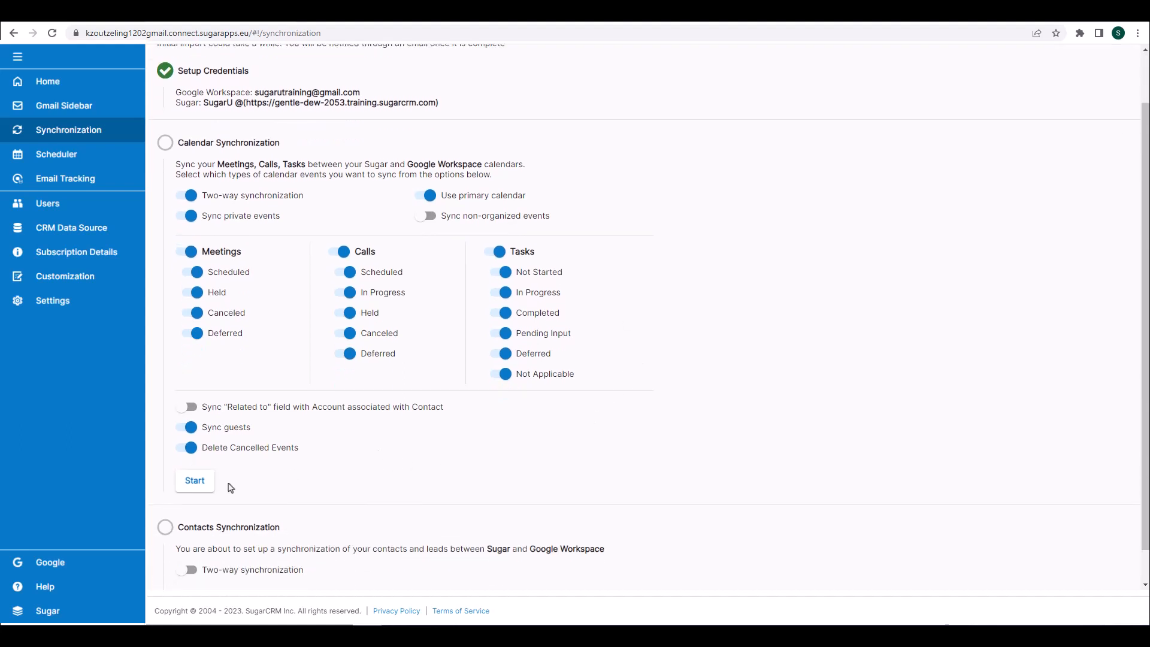
{"action": "left_click", "coordinate": [198, 484]}
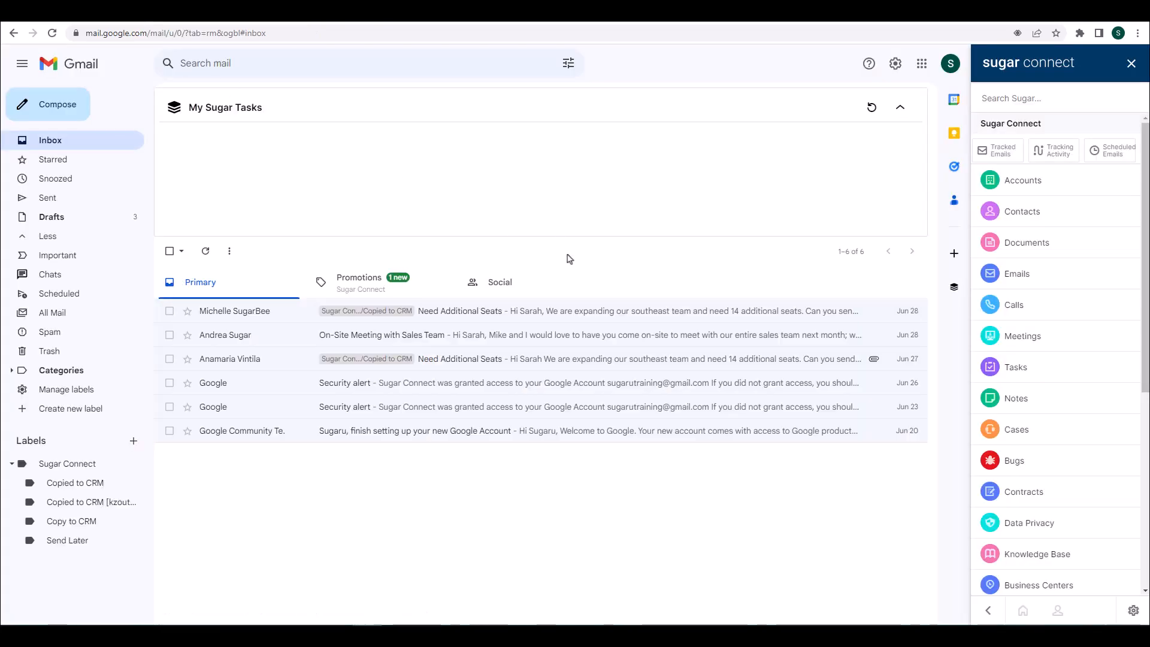
Switch from Gmail to Google Calendar through the Google apps launcher
{"action": "left_click", "coordinate": [922, 63]}
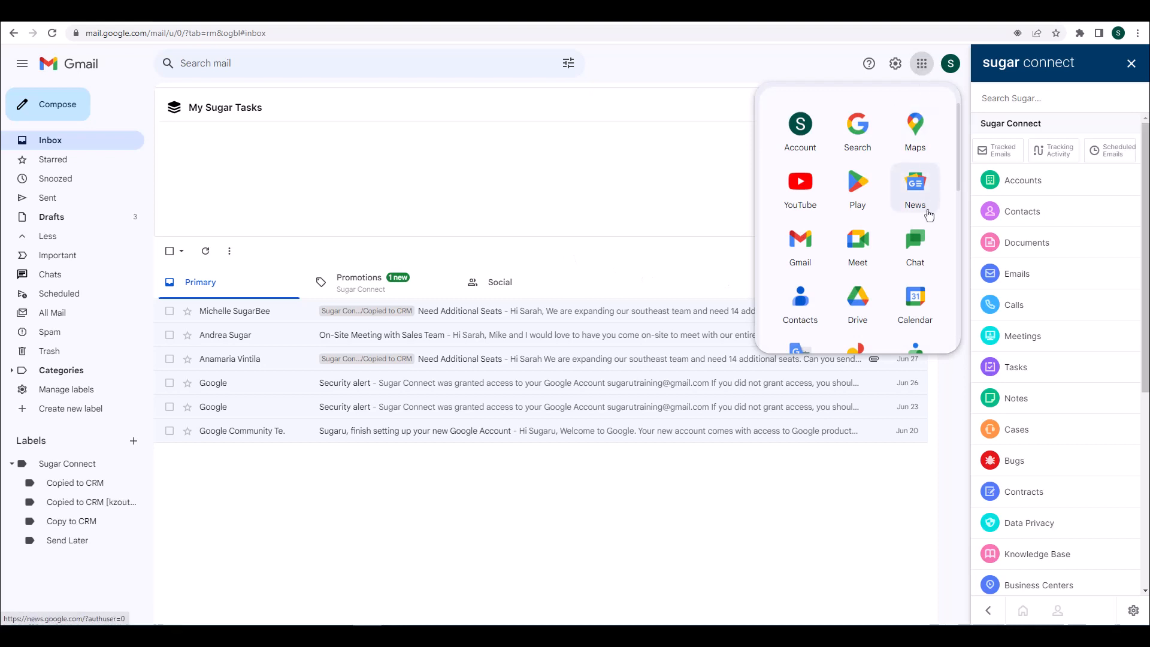
{"action": "left_click", "coordinate": [922, 316]}
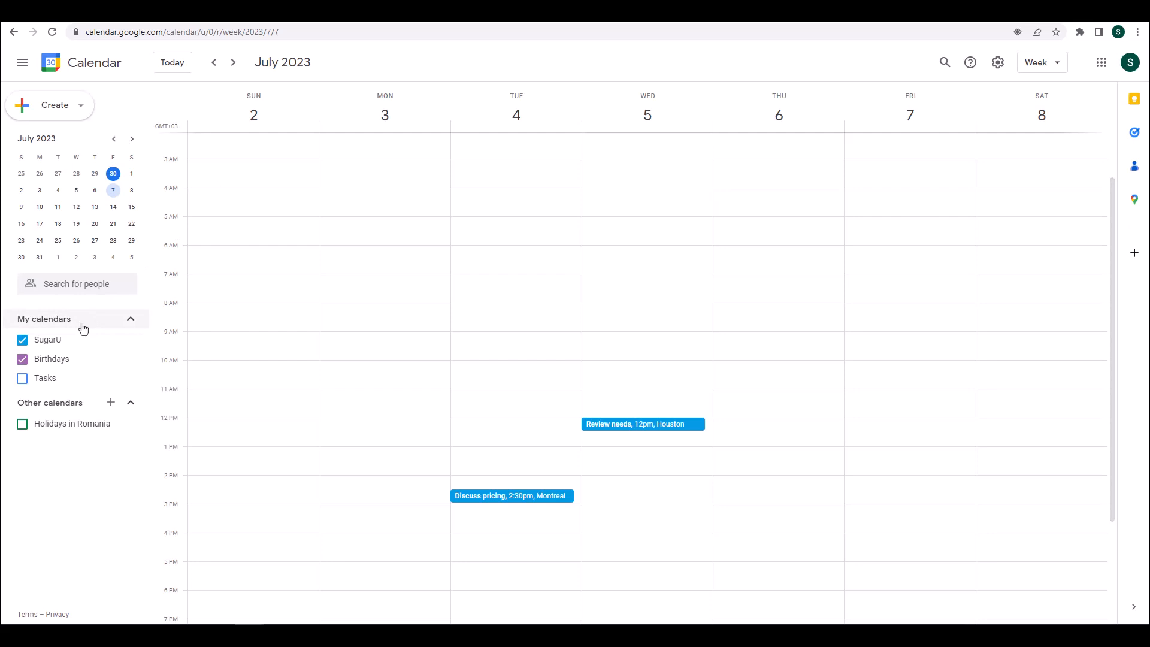
Toggle the SugarU calendar, then save a 'Meeting with John' event on July 7 at 10:30–11:30am
{"action": "left_click", "coordinate": [22, 341]}
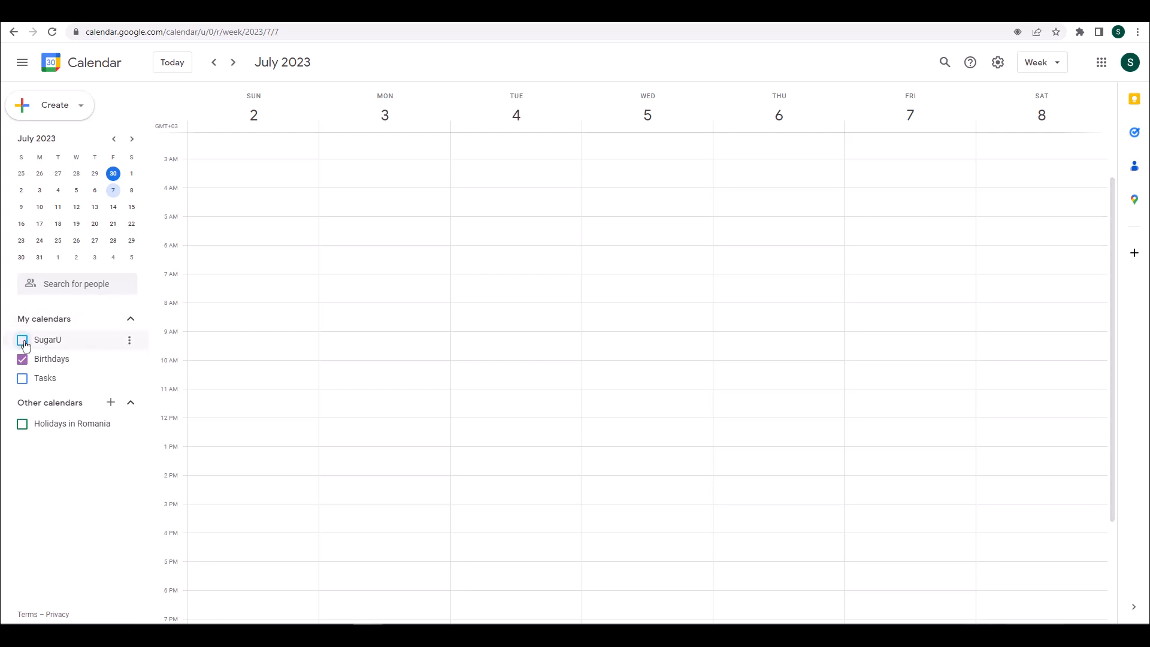
{"action": "left_click", "coordinate": [23, 341]}
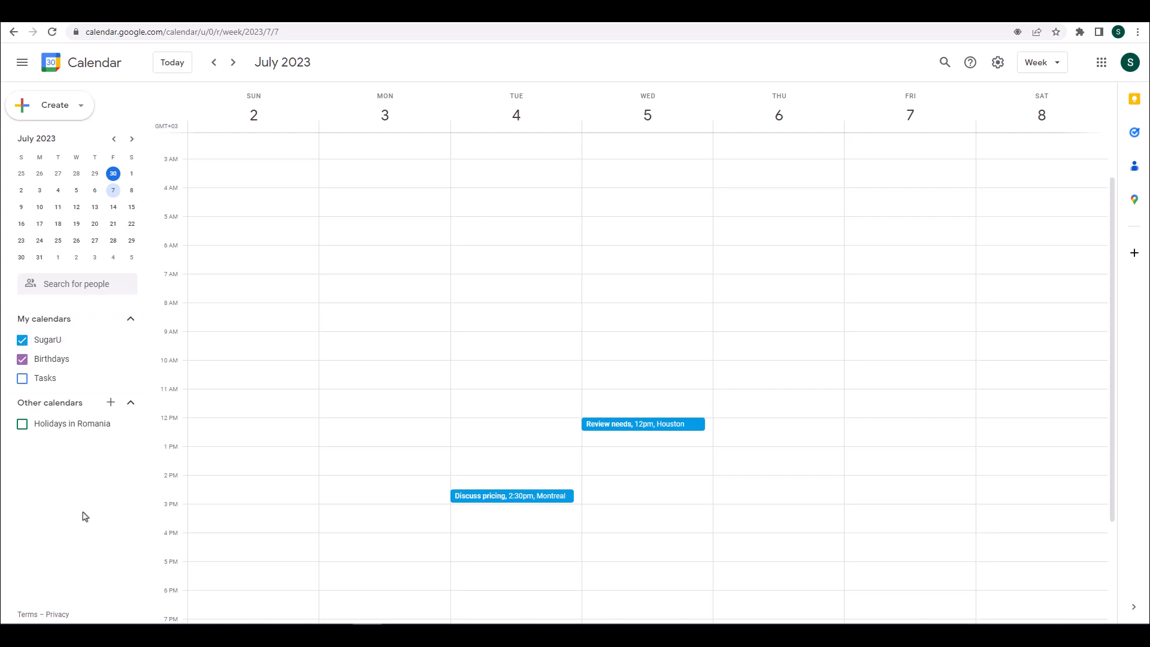
{"action": "left_click", "coordinate": [63, 112]}
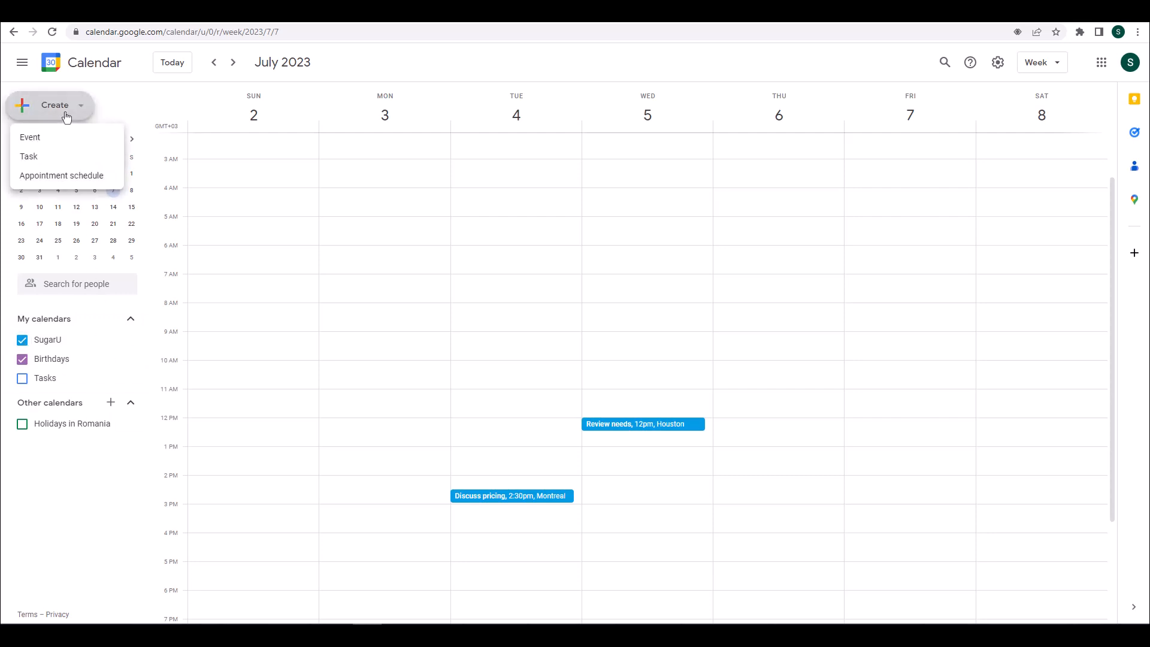
{"action": "left_click", "coordinate": [58, 138]}
{"action": "type", "text": "Meeting with "}
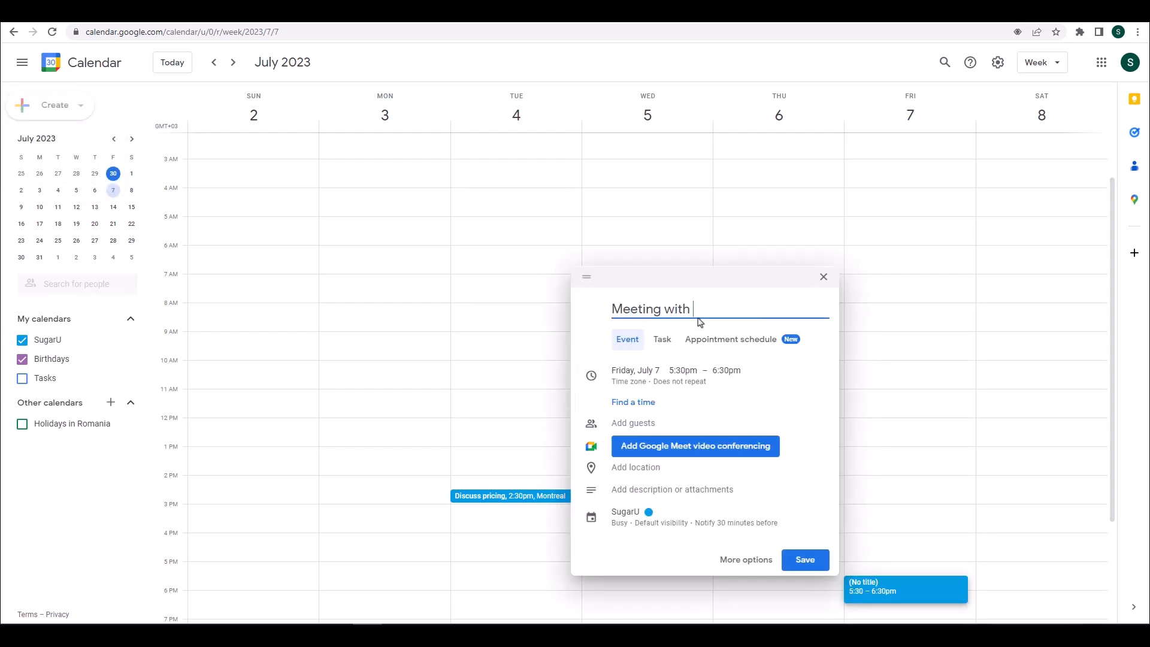
{"action": "type", "text": "John"}
{"action": "left_click", "coordinate": [689, 372]}
{"action": "scroll", "coordinate": [717, 403], "scroll_direction": "up", "scroll_amount": 10}
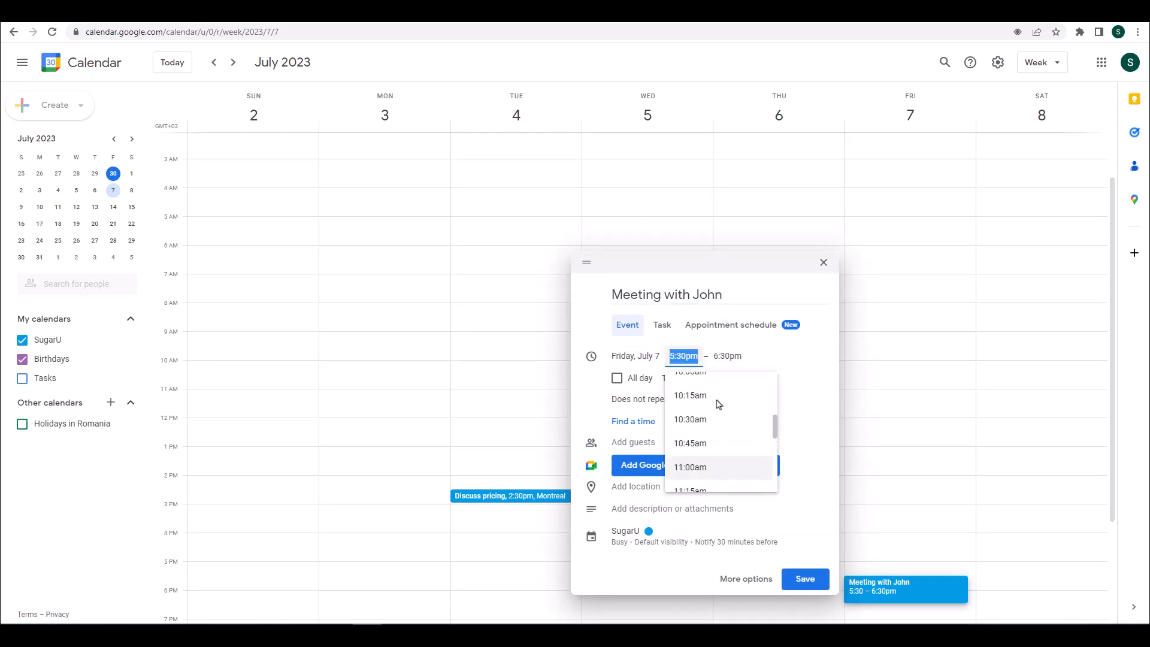
{"action": "left_click", "coordinate": [708, 417]}
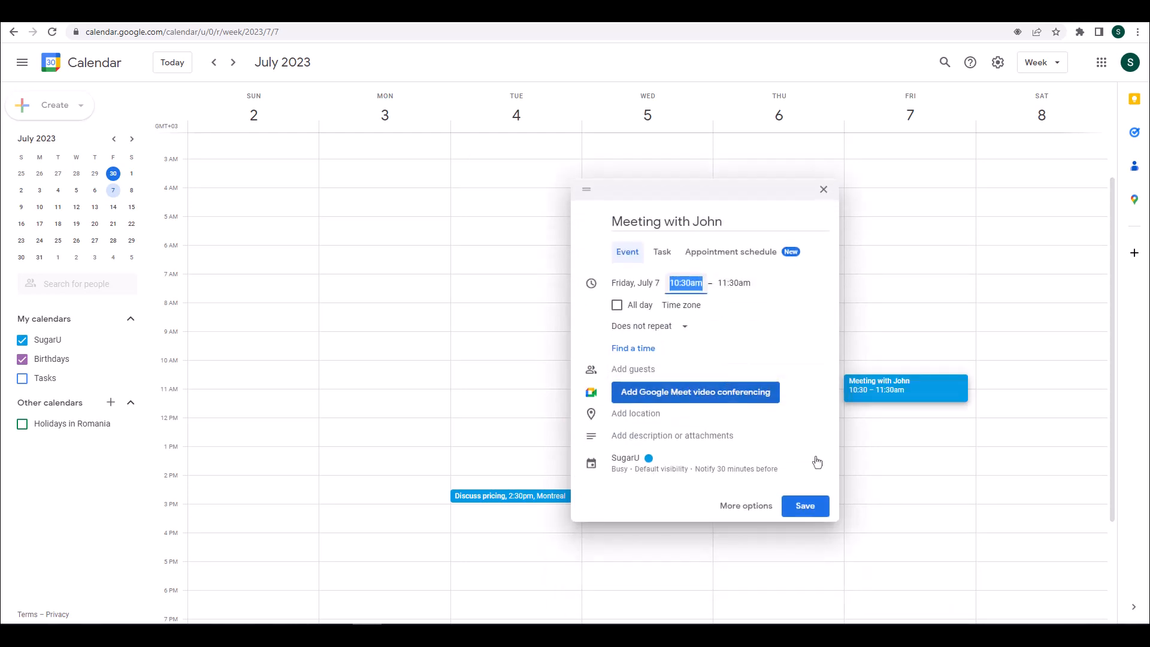
{"action": "left_click", "coordinate": [809, 509]}
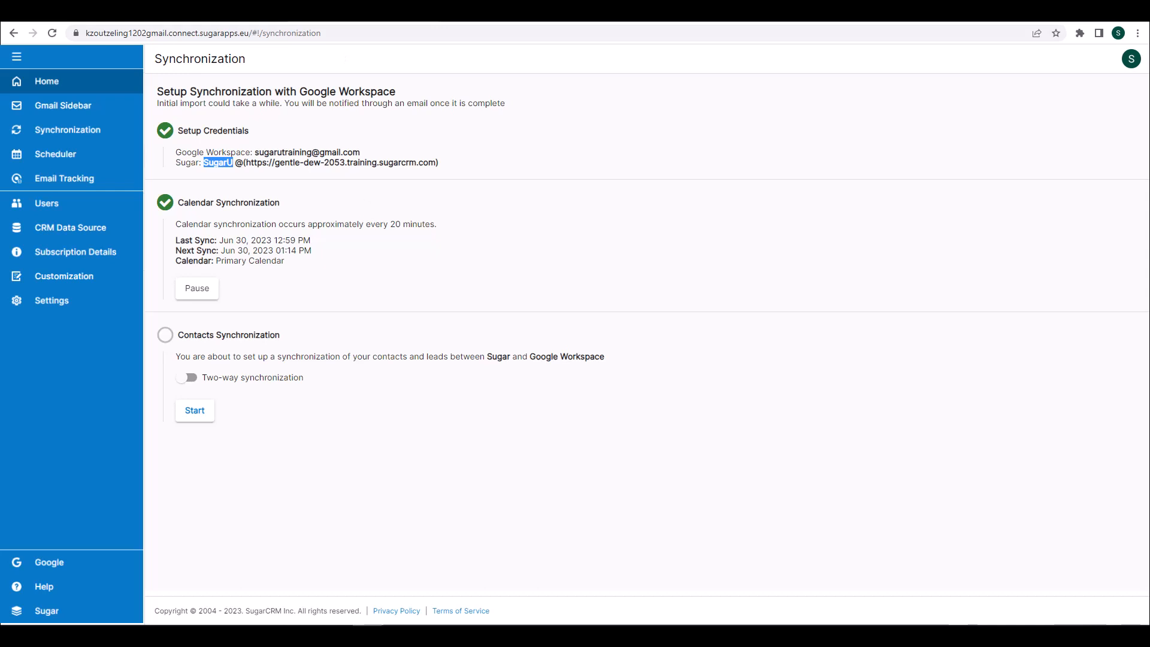
Open the Scheduler page showing the 15, 30 and 60 Minute Meeting event types
{"action": "left_click", "coordinate": [108, 159]}
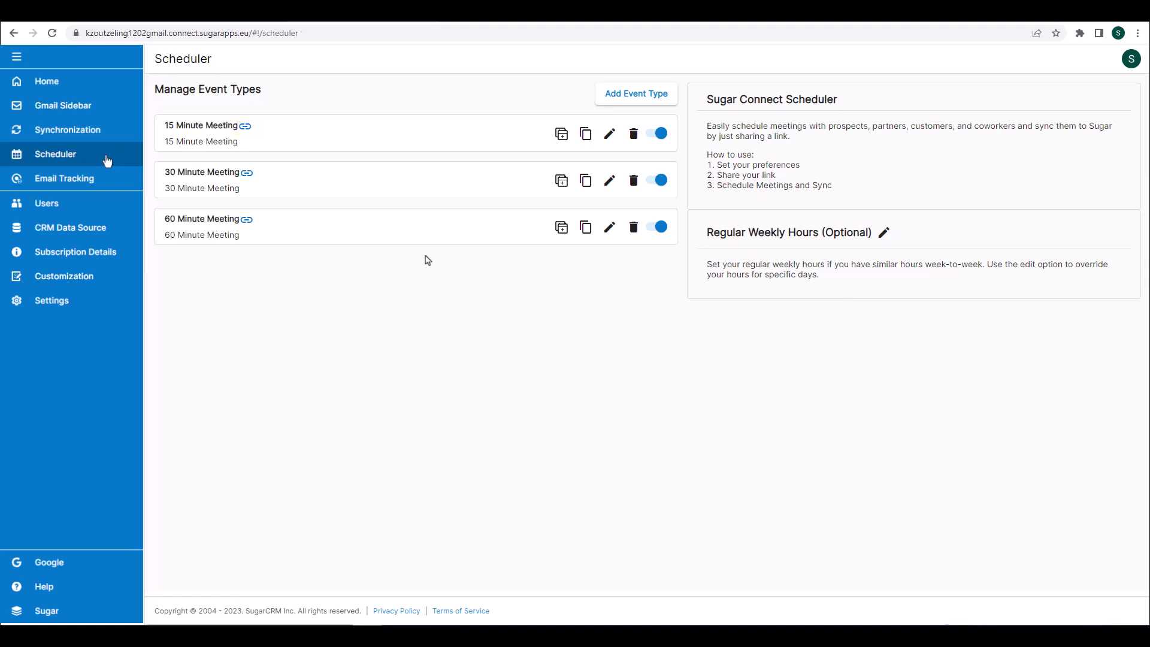
Add a second 17:30–18:00 Monday interval to the 15 Minute Meeting's availability
{"action": "left_click", "coordinate": [610, 136]}
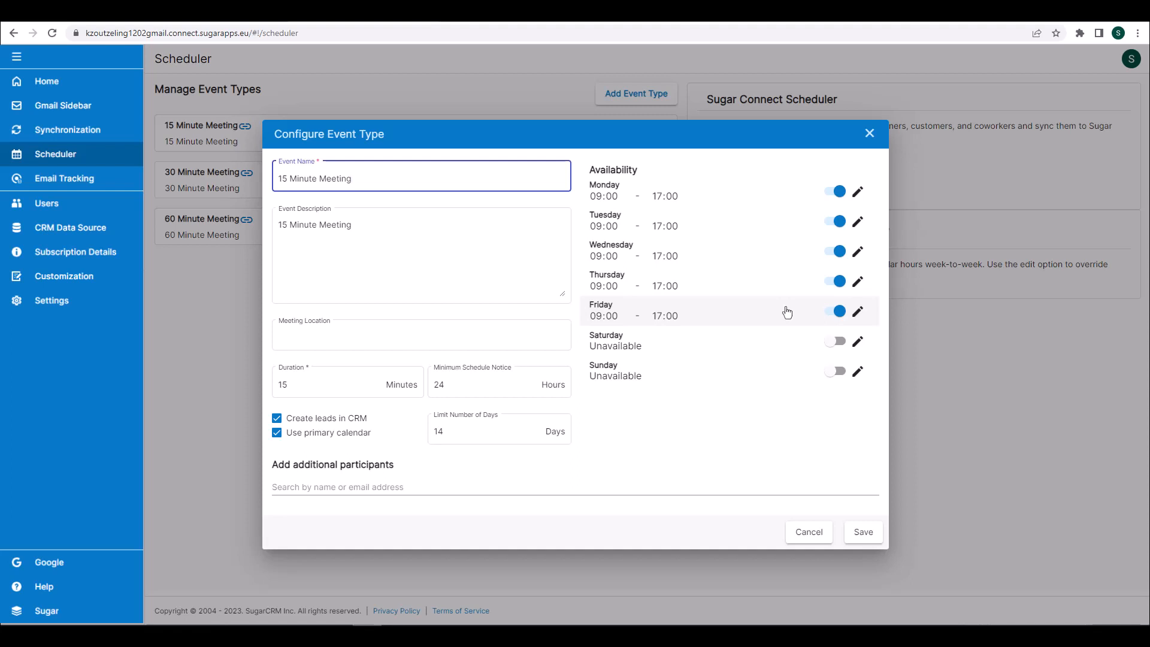
{"action": "left_click", "coordinate": [841, 197]}
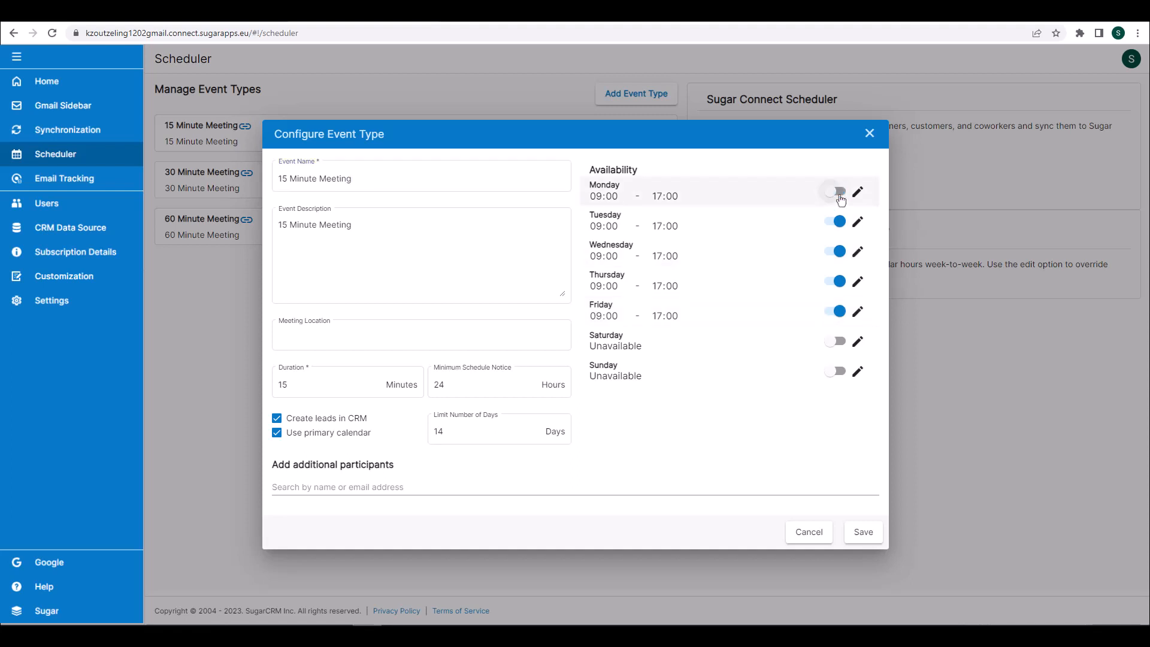
{"action": "left_click", "coordinate": [839, 195]}
{"action": "left_click", "coordinate": [858, 192]}
{"action": "left_click", "coordinate": [773, 252]}
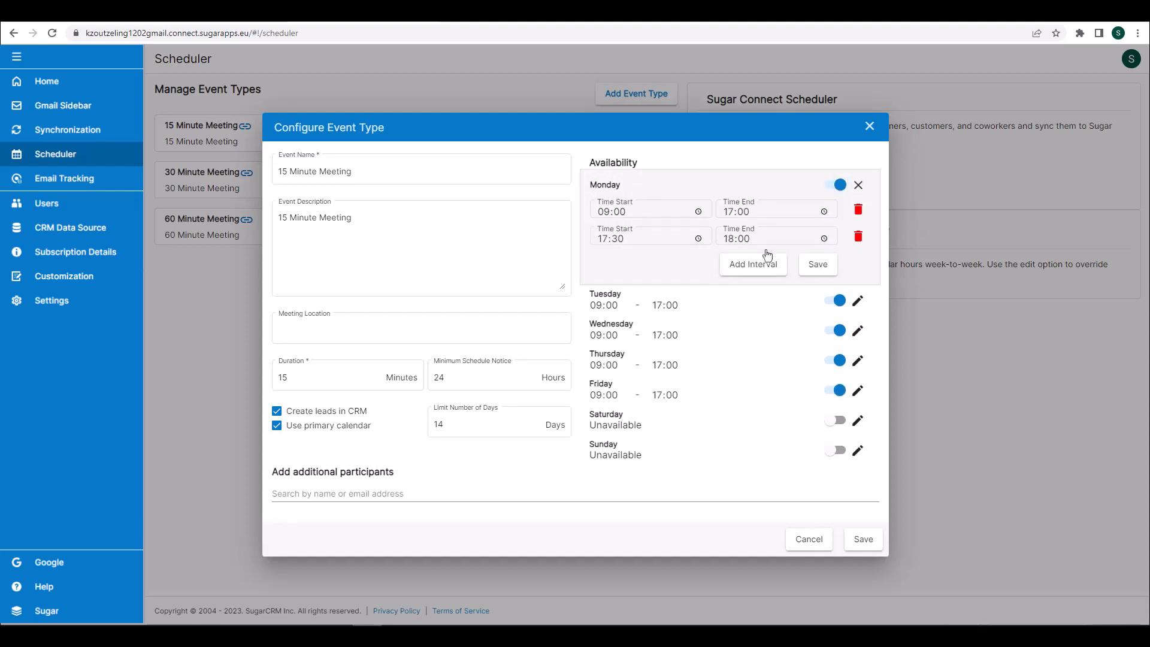
{"action": "left_click", "coordinate": [811, 269]}
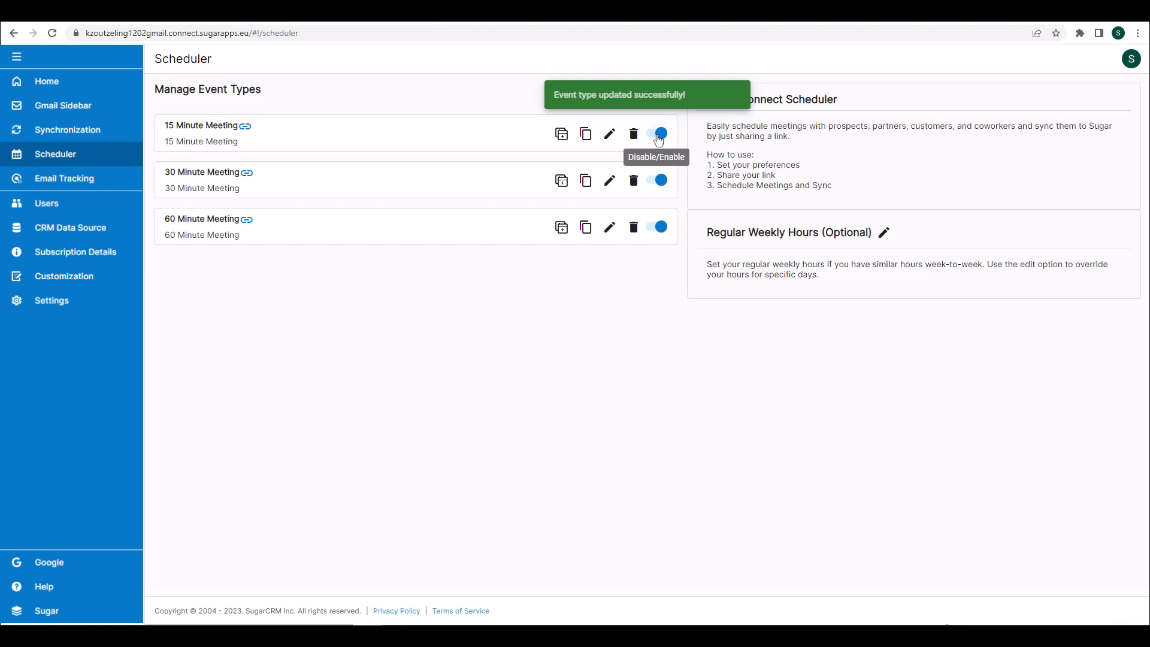
Start a new 'Meeting with John' event type with Monday and Tuesday enabled
{"action": "left_click", "coordinate": [654, 97]}
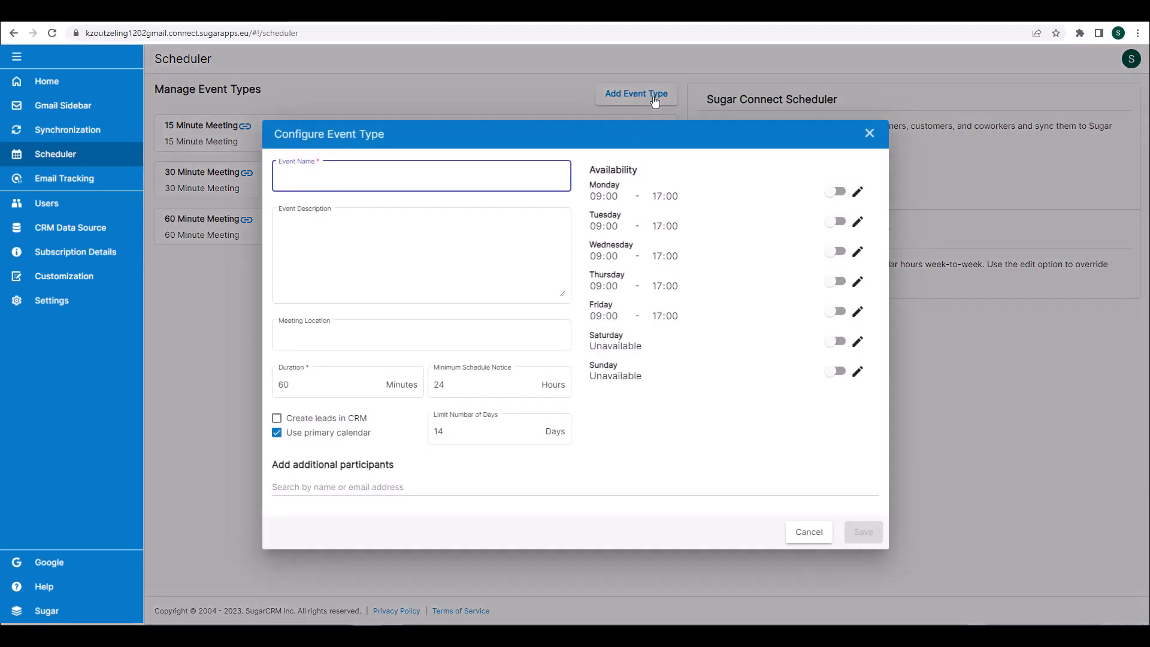
{"action": "type", "text": "Meeting with John"}
{"action": "left_click", "coordinate": [839, 197]}
{"action": "left_click", "coordinate": [837, 222]}
Set both Monday's and Tuesday's available hours to 09:00–11:00
{"action": "left_click", "coordinate": [858, 191]}
{"action": "left_click", "coordinate": [731, 220]}
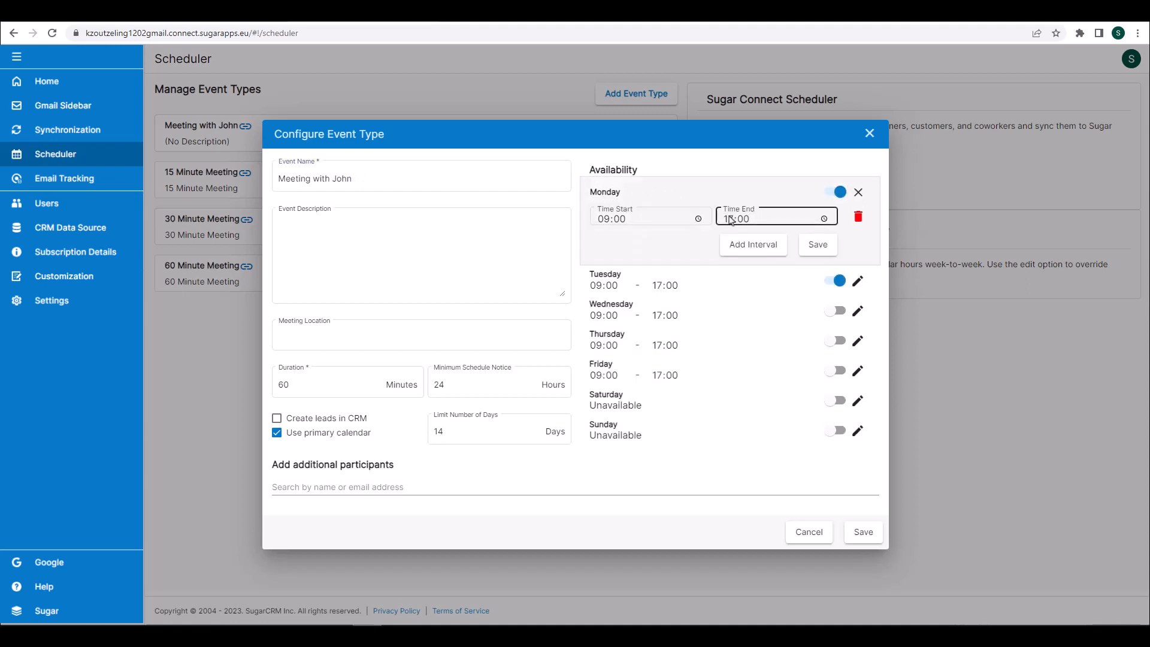
{"action": "type", "text": "11"}
{"action": "left_click", "coordinate": [818, 245]}
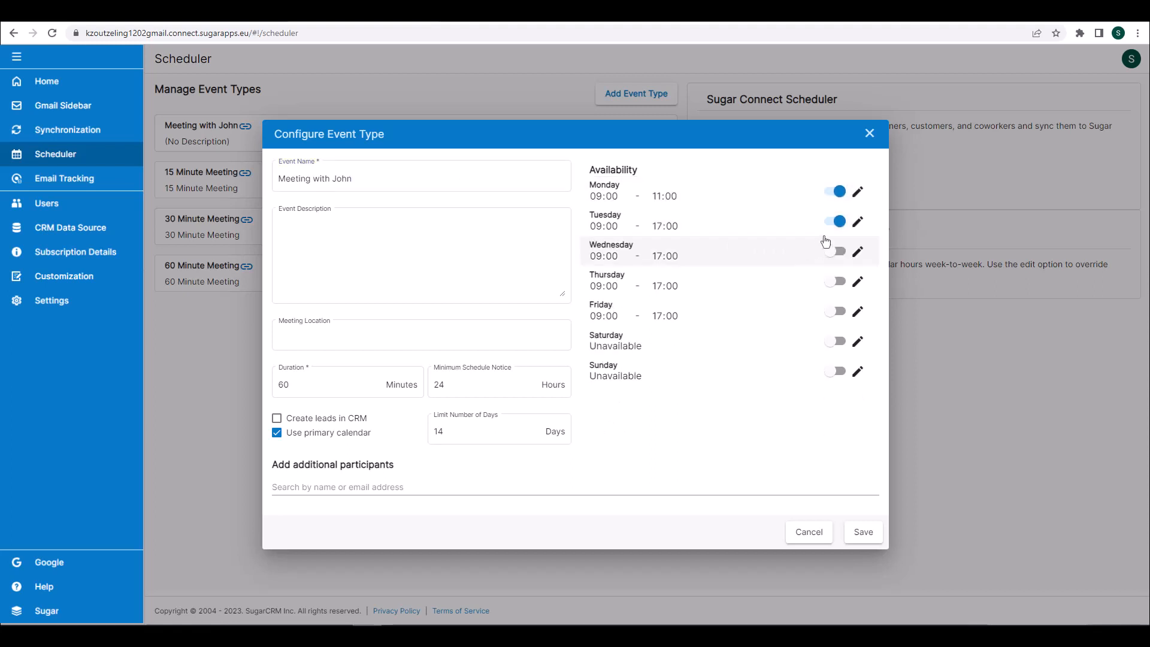
{"action": "left_click", "coordinate": [857, 222]}
{"action": "left_click", "coordinate": [728, 248]}
{"action": "type", "text": "11"}
{"action": "left_click", "coordinate": [816, 275]}
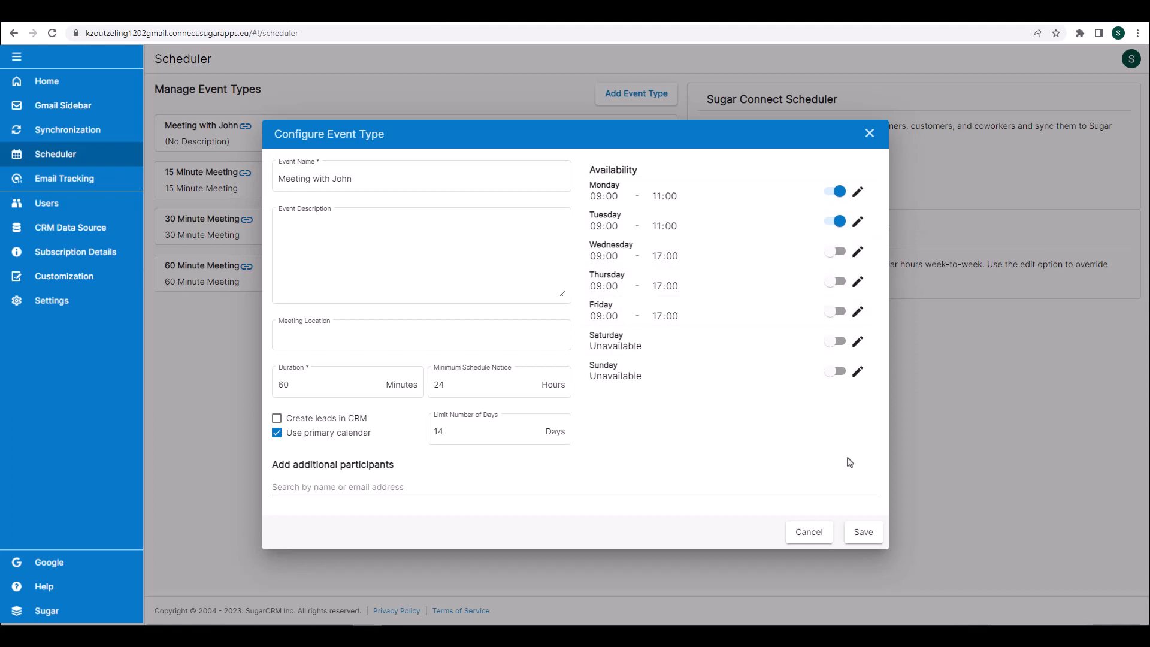
Save the event type, copy its calendar booking link and open it
{"action": "left_click", "coordinate": [860, 535]}
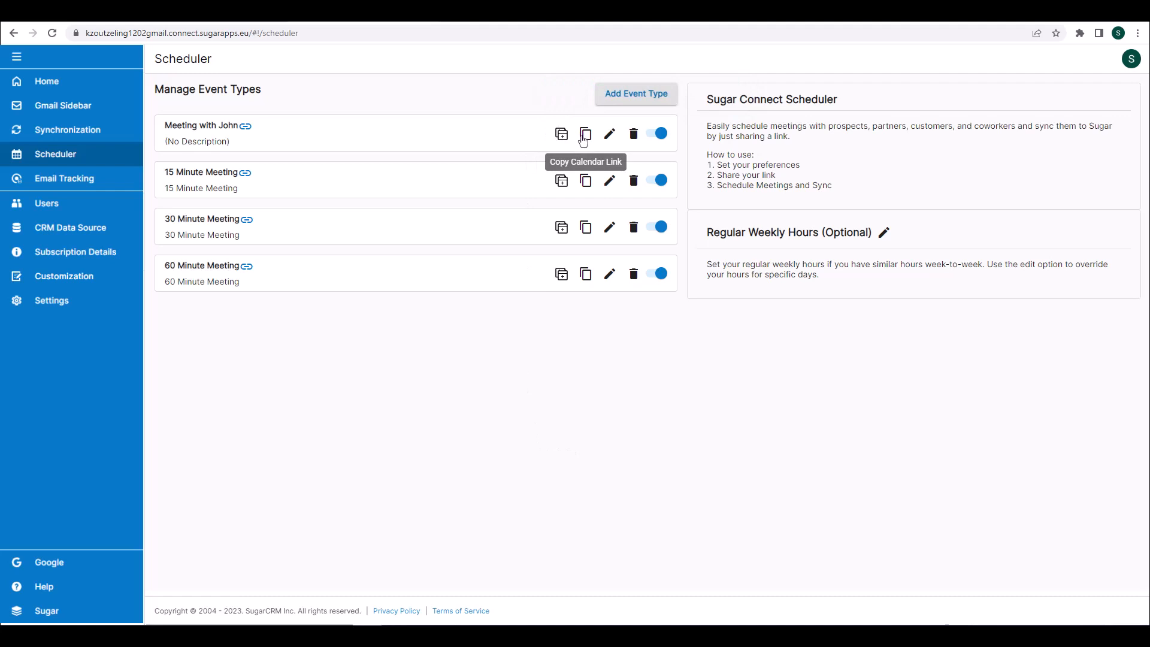
{"action": "left_click", "coordinate": [583, 139]}
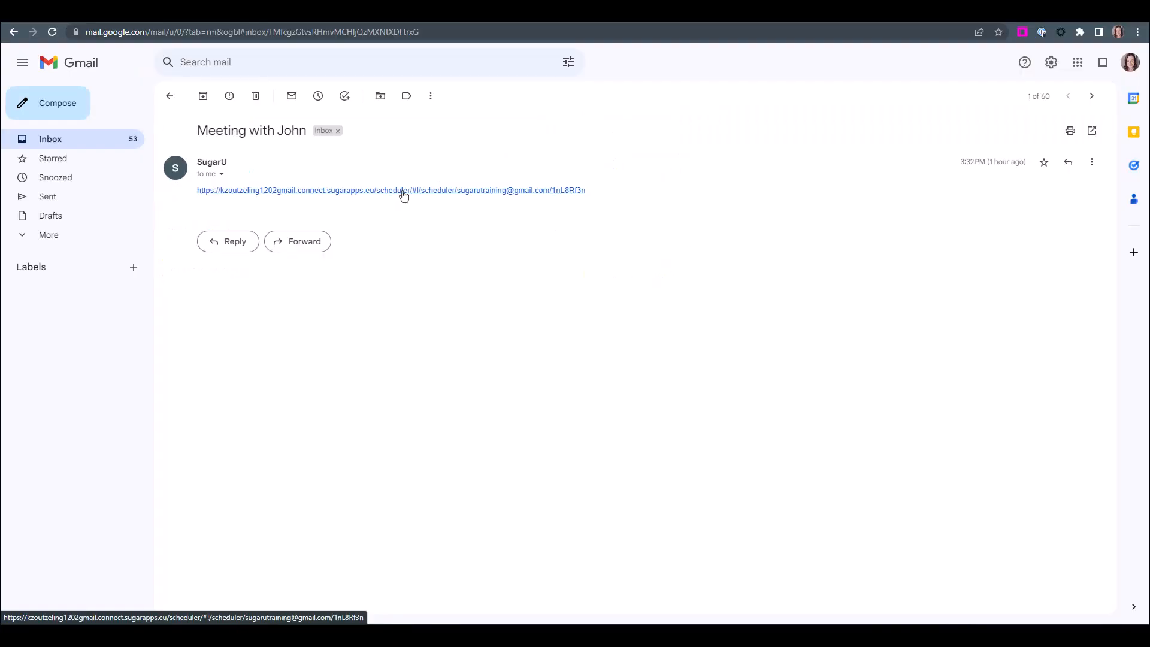
{"action": "left_click", "coordinate": [403, 193]}
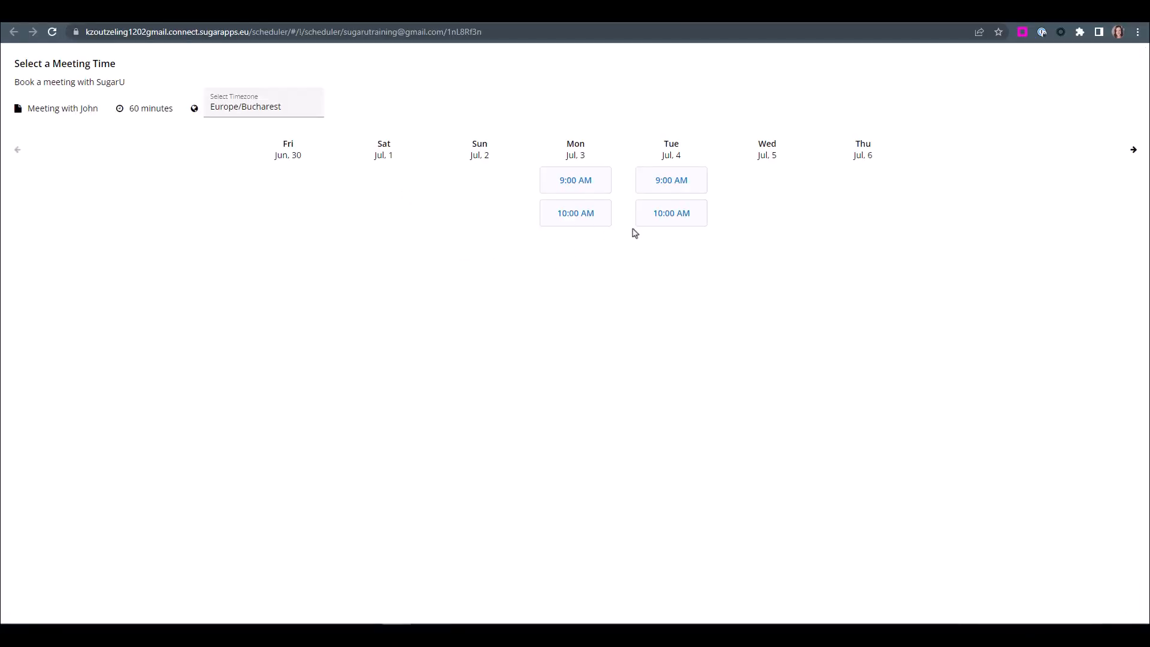
Book a Meeting with John slot with the guest's first name, last name and e-mail, then dismiss the confirmation
{"action": "left_click", "coordinate": [573, 209]}
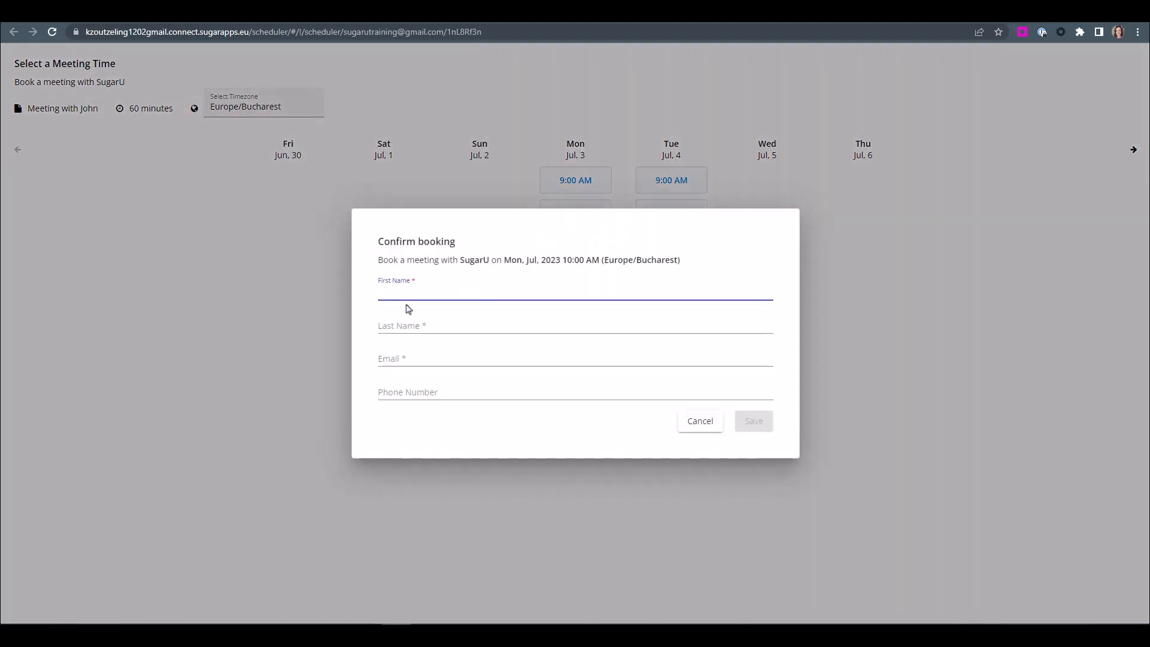
{"action": "type", "text": "John"}
{"action": "left_click", "coordinate": [388, 324]}
{"action": "type", "text": "Doe"}
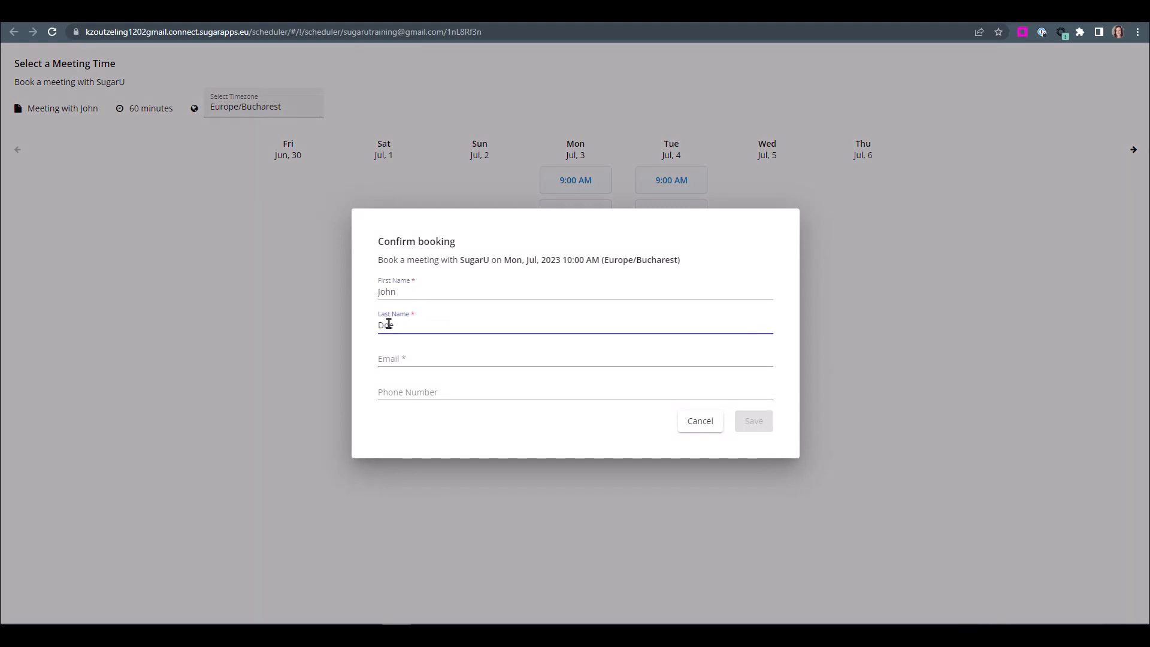
{"action": "left_click", "coordinate": [390, 357]}
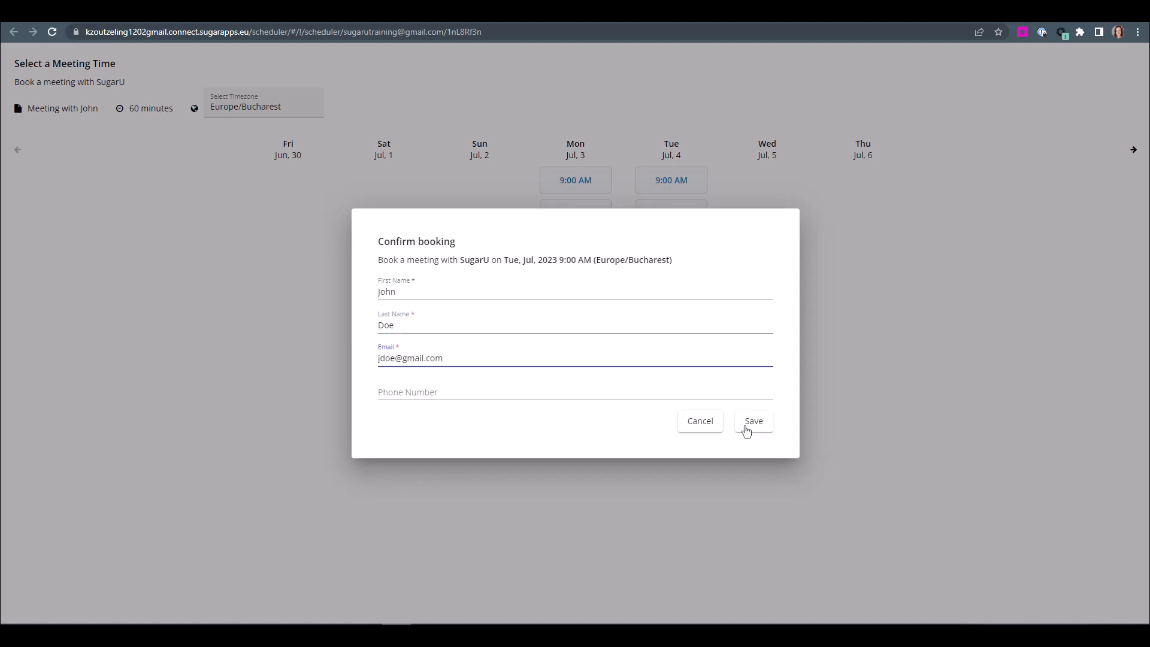
{"action": "left_click", "coordinate": [748, 427]}
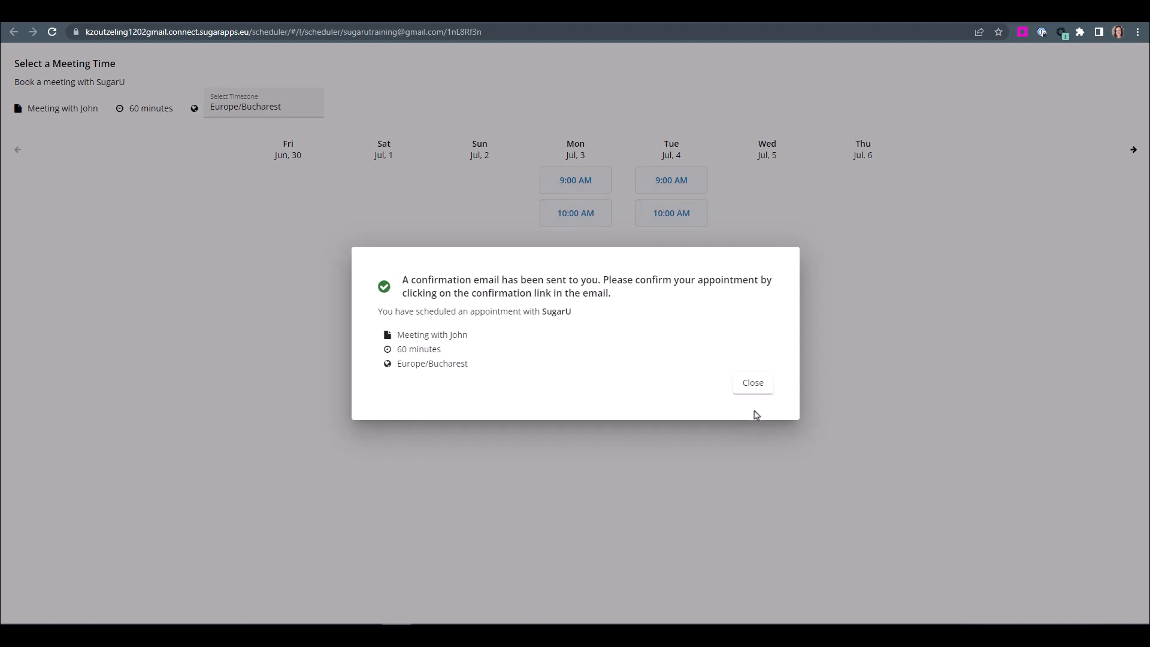
{"action": "left_click", "coordinate": [759, 390]}
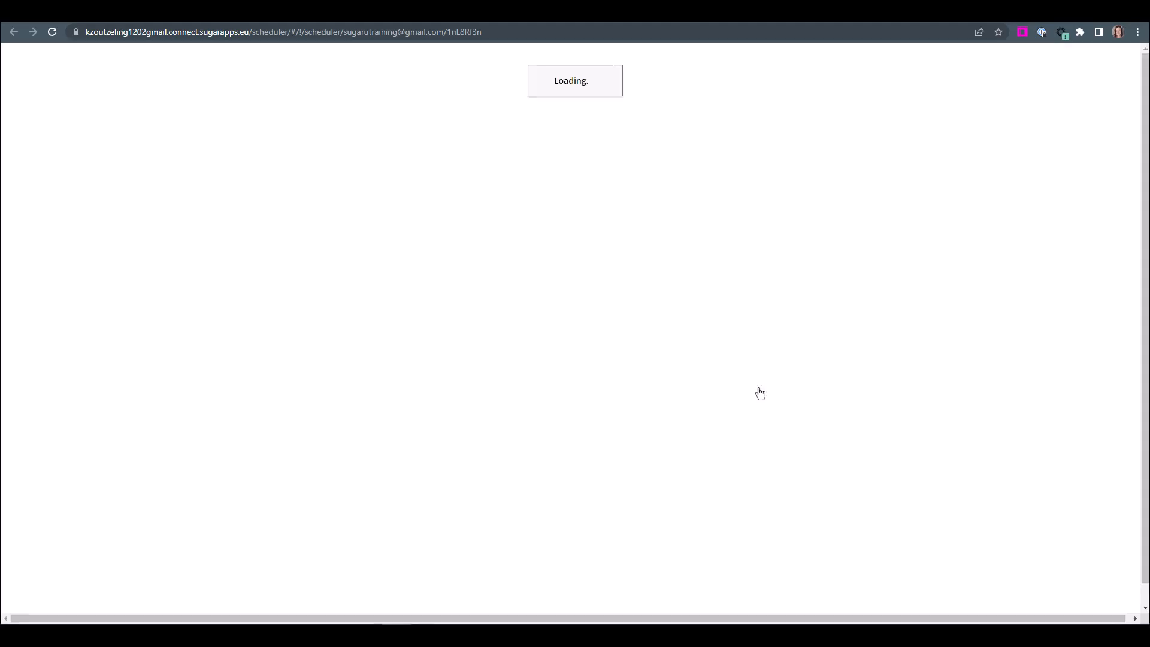